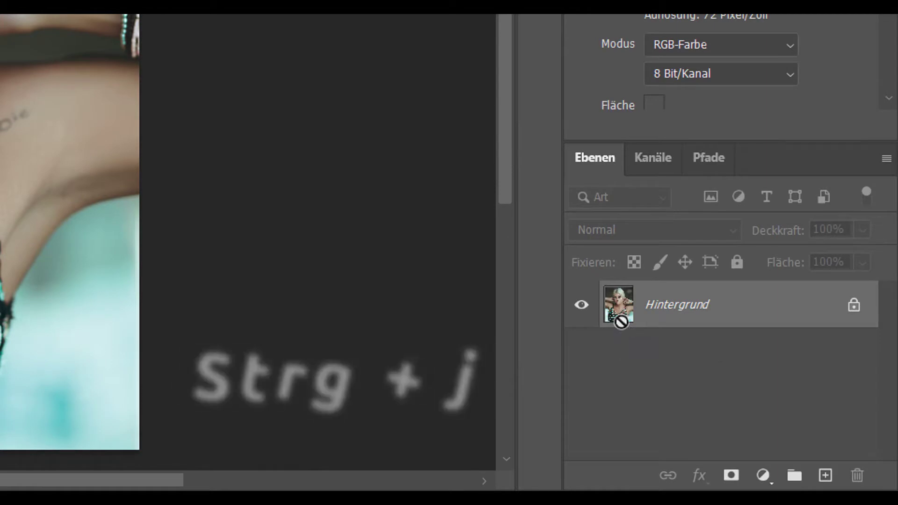
Duplicate the Hintergrund layer with Ctrl+J to create Ebene 1.
key("ctrl+j")
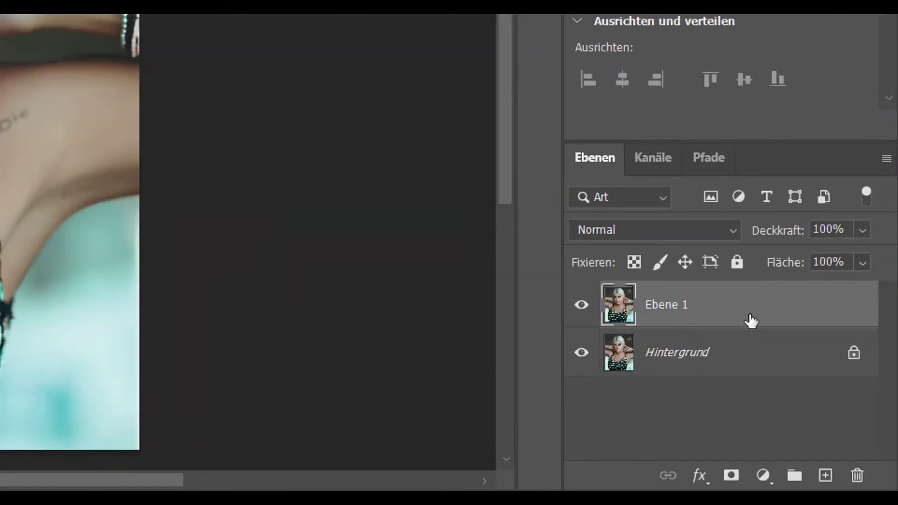
Add a Farbton/Sättigung adjustment layer with saturation dragged fully left, then select Ebene 1.
left_click(763, 476)
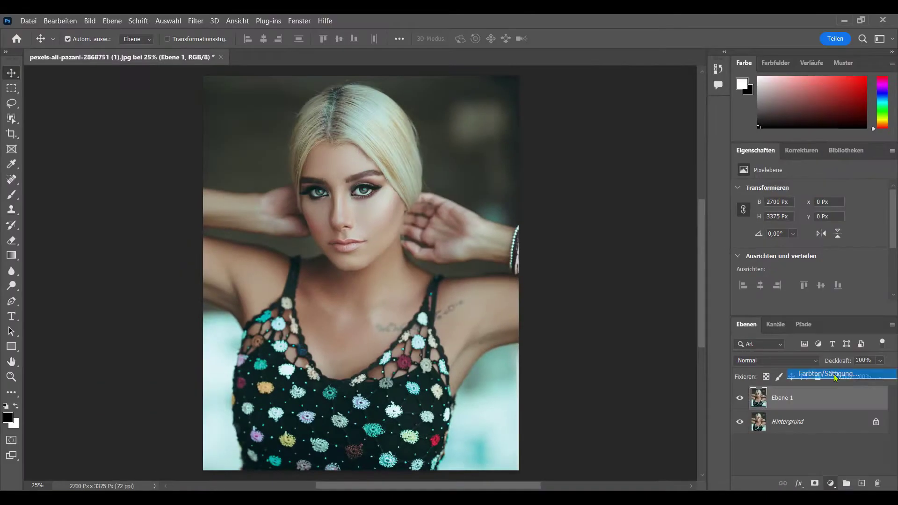
left_click(771, 260)
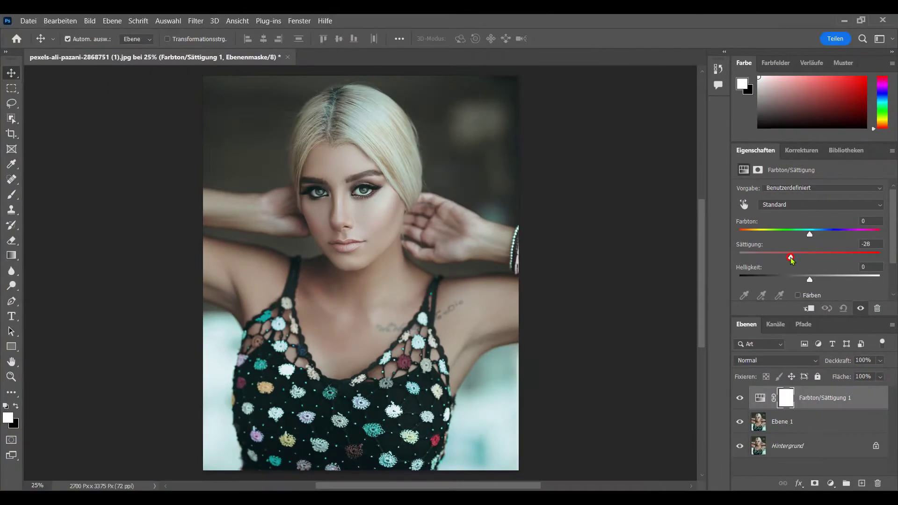
mouse_move(722, 219)
left_mouse_down()
mouse_move(750, 258)
mouse_move(738, 257)
left_mouse_up()
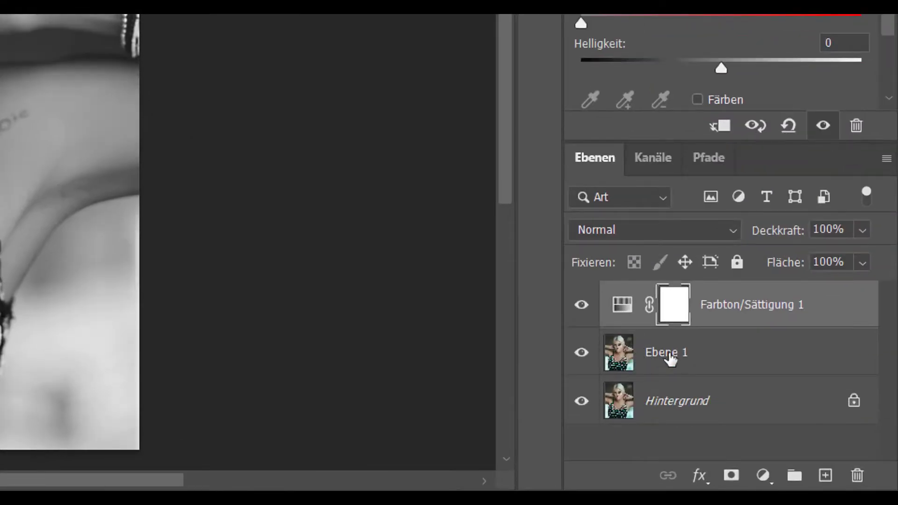
left_click(669, 356)
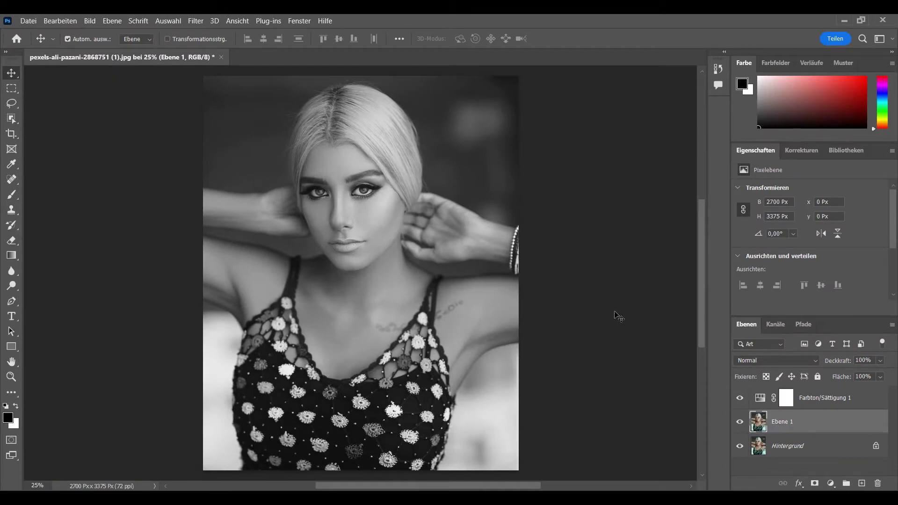
Invert Ebene 1 into a negative with Ctrl+I.
key("ctrl+i")
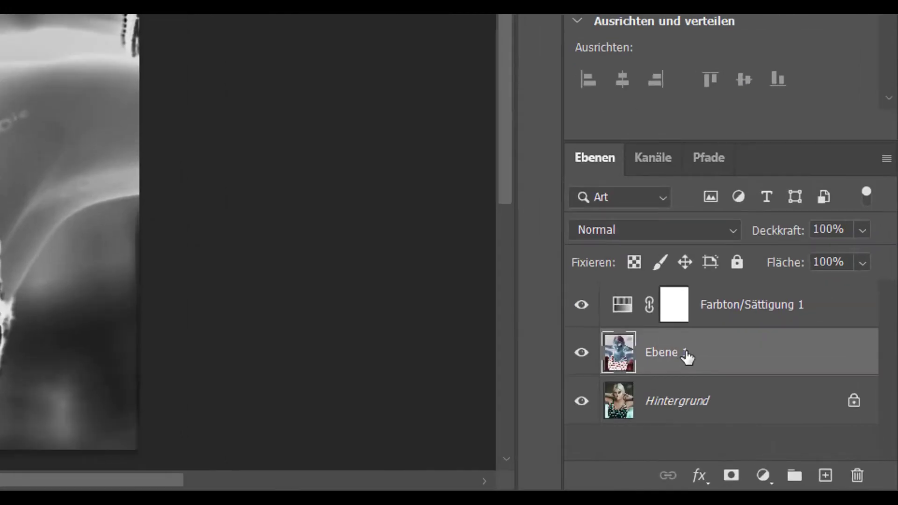
left_click(734, 231)
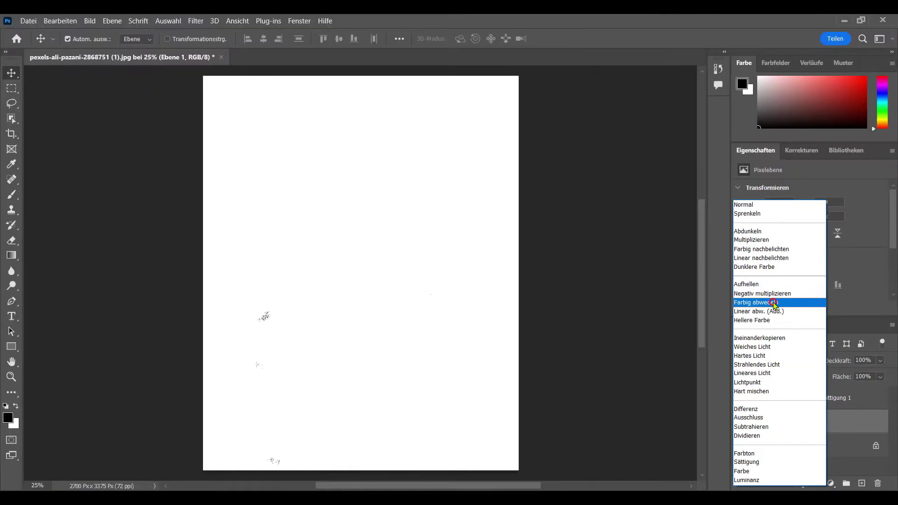
Set Ebene 1's blend mode to Farbig abwedeln (Color Dodge).
left_click(774, 303)
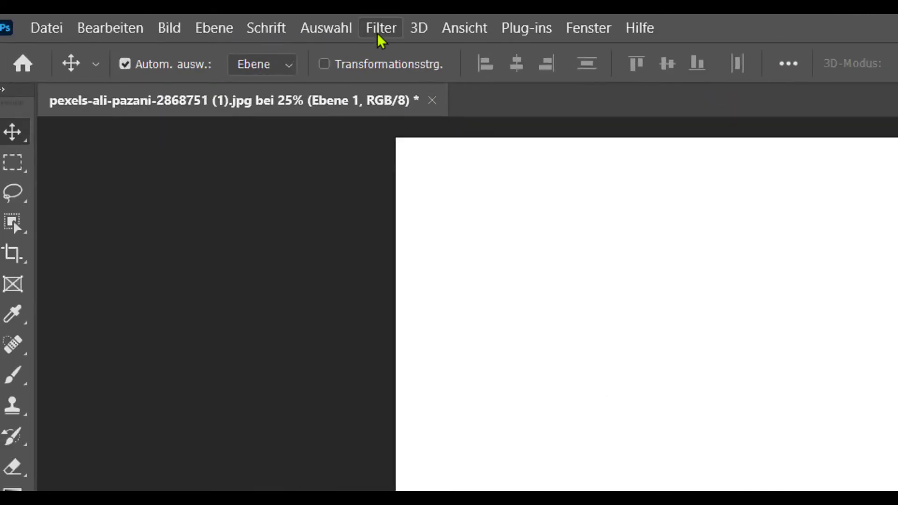
Apply a Gaußscher Weichzeichner (Gaussian blur) of about 9 px radius to Ebene 1.
left_click(195, 22)
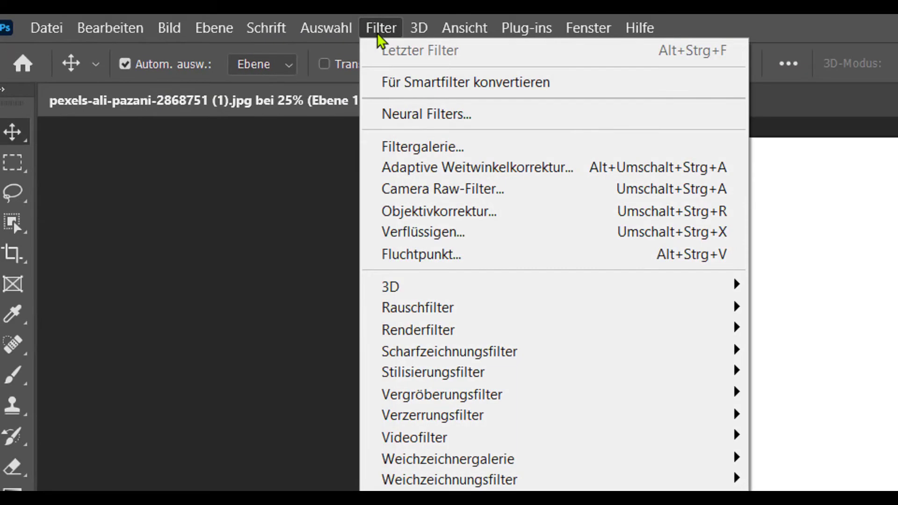
mouse_move(229, 247)
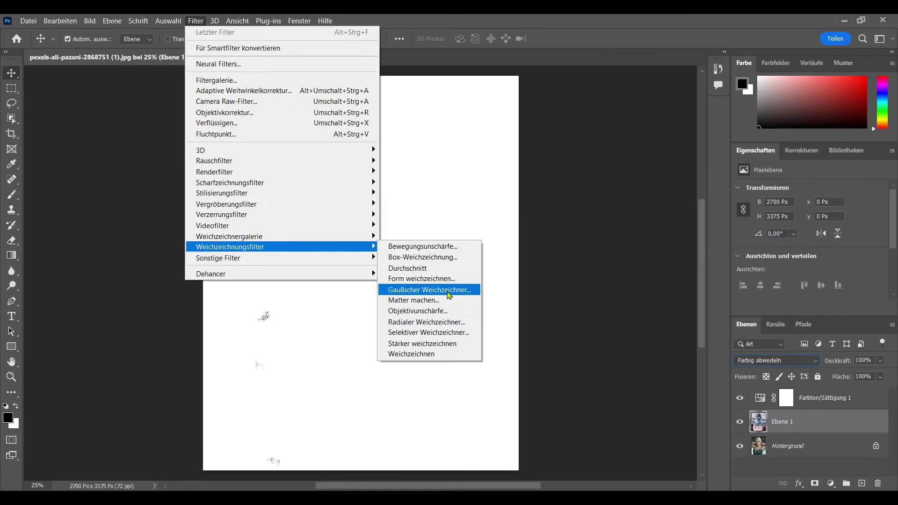
left_click(715, 377)
mouse_move(626, 169)
left_mouse_down()
mouse_move(599, 156)
mouse_move(604, 119)
left_mouse_up()
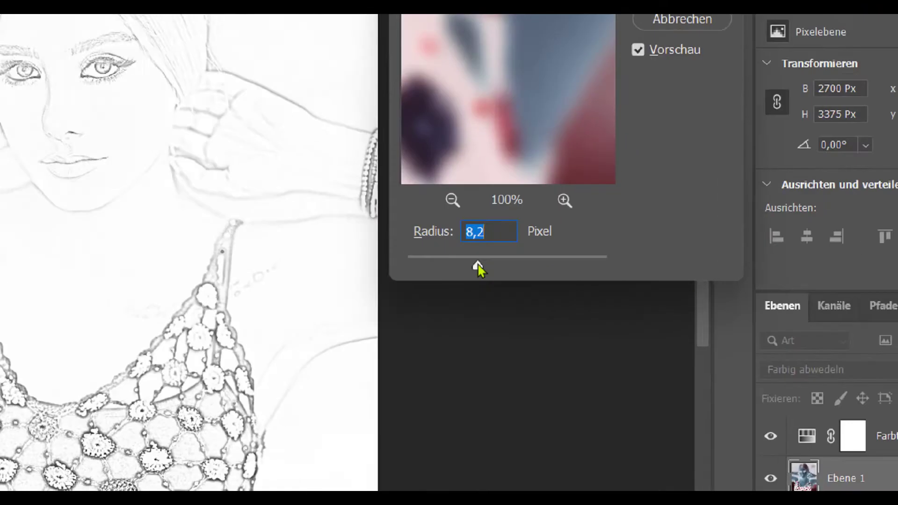
left_click_drag(575, 301, 573, 300)
left_click_drag(448, 254, 446, 253)
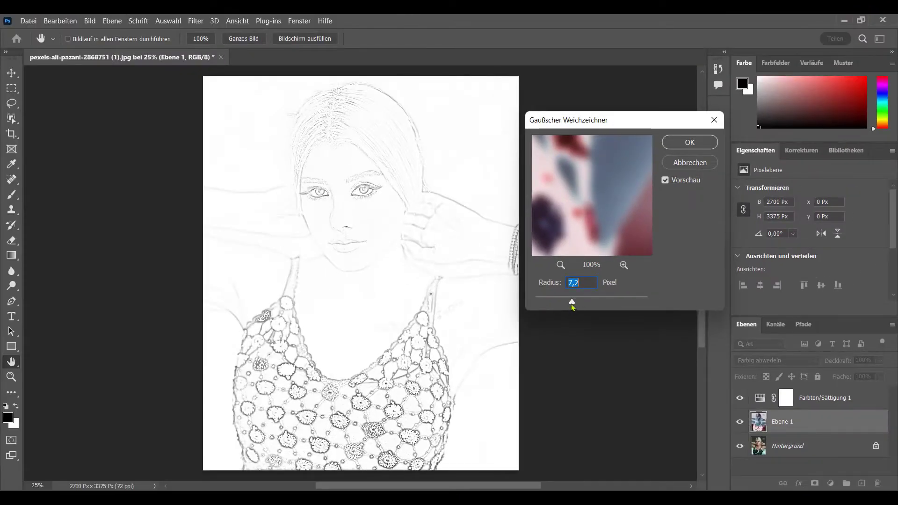
left_click_drag(572, 302, 587, 304)
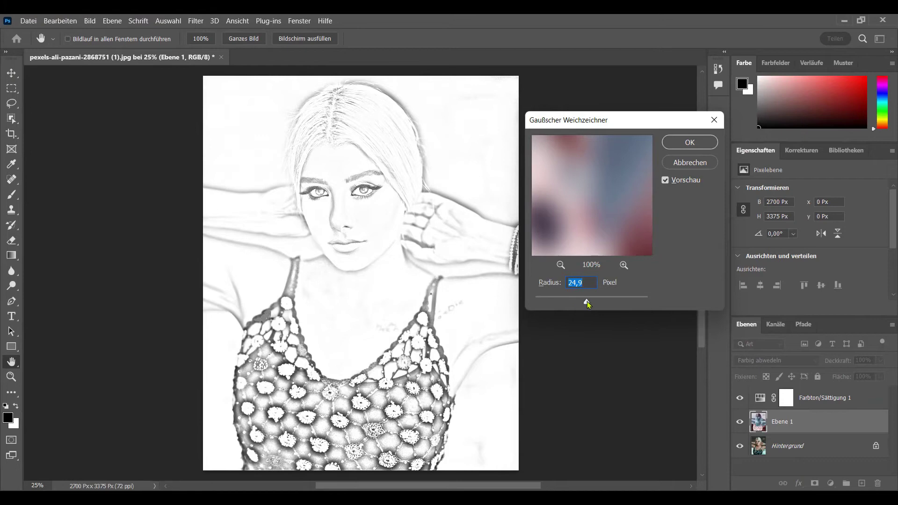
left_click_drag(587, 305, 578, 305)
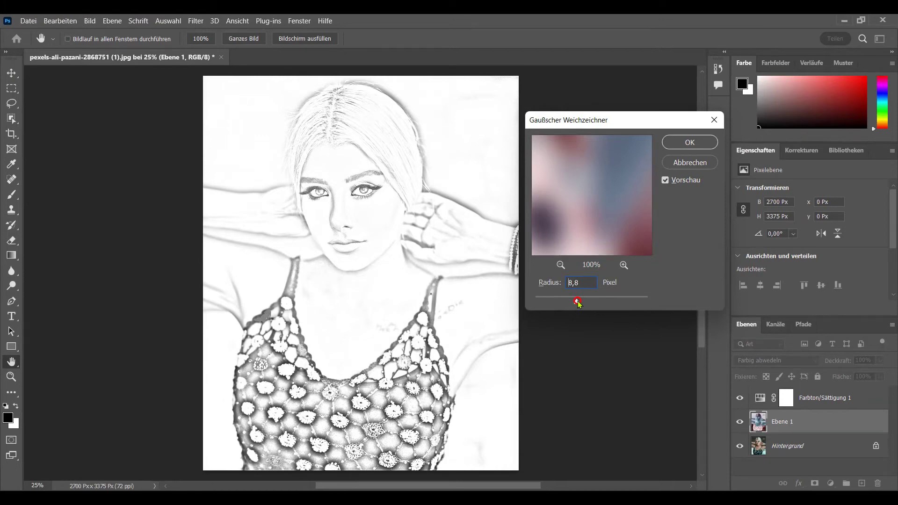
left_click(578, 303)
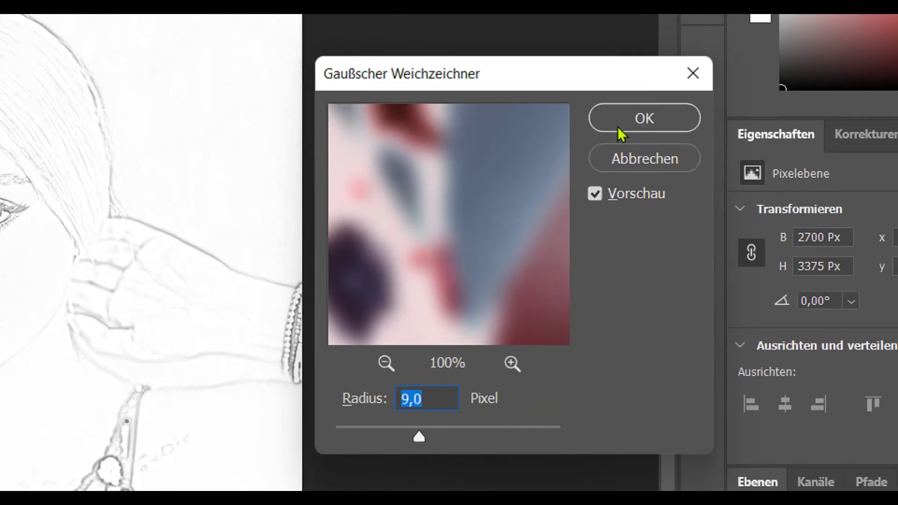
left_click(622, 134)
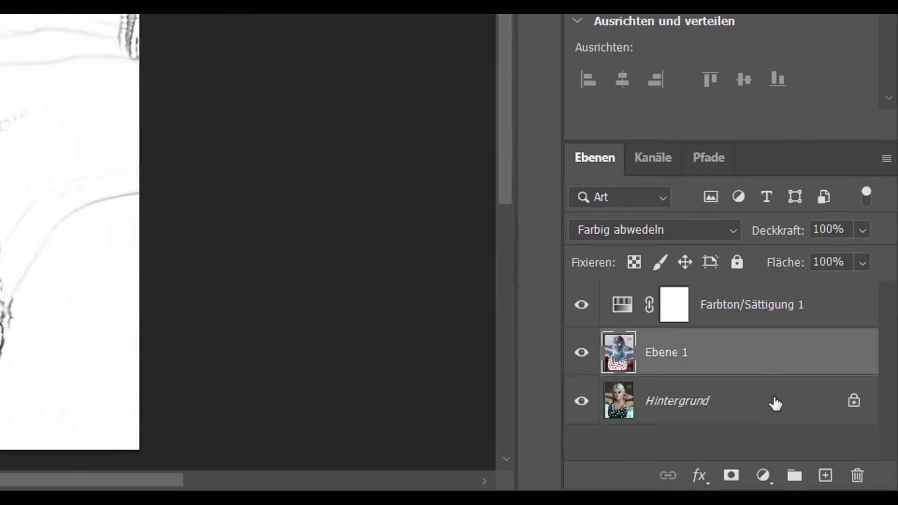
Add a Tonwertkorrektur (Levels) adjustment layer with midtones darkened to about 0.47.
left_click(763, 476)
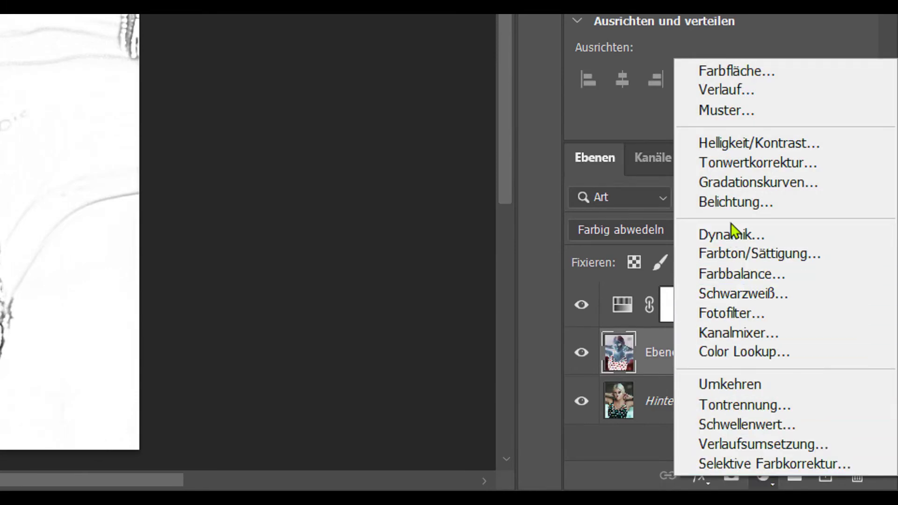
left_click(732, 171)
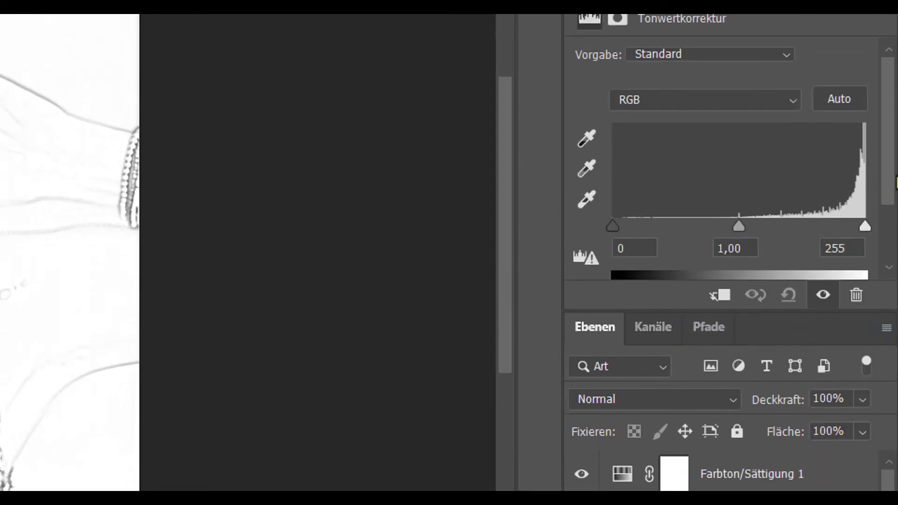
left_click_drag(894, 182, 892, 206)
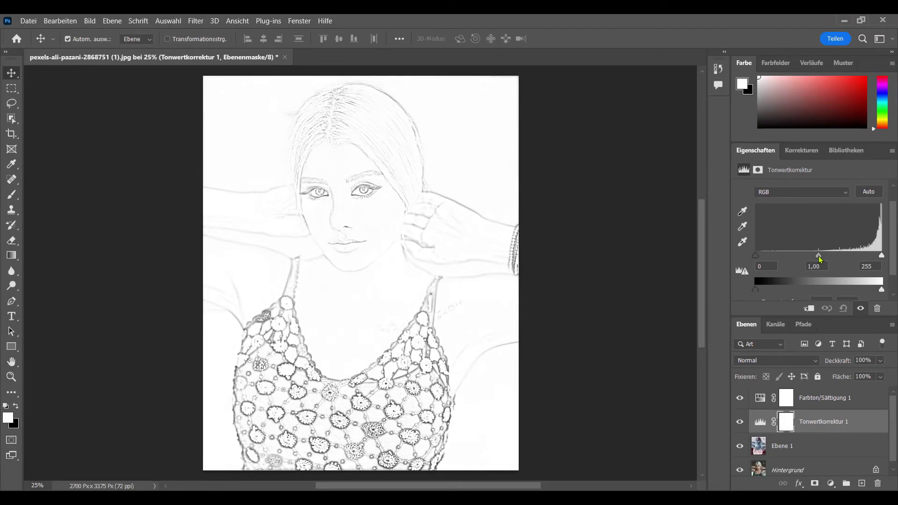
mouse_move(819, 258)
left_mouse_down()
mouse_move(803, 259)
mouse_move(838, 261)
left_mouse_up()
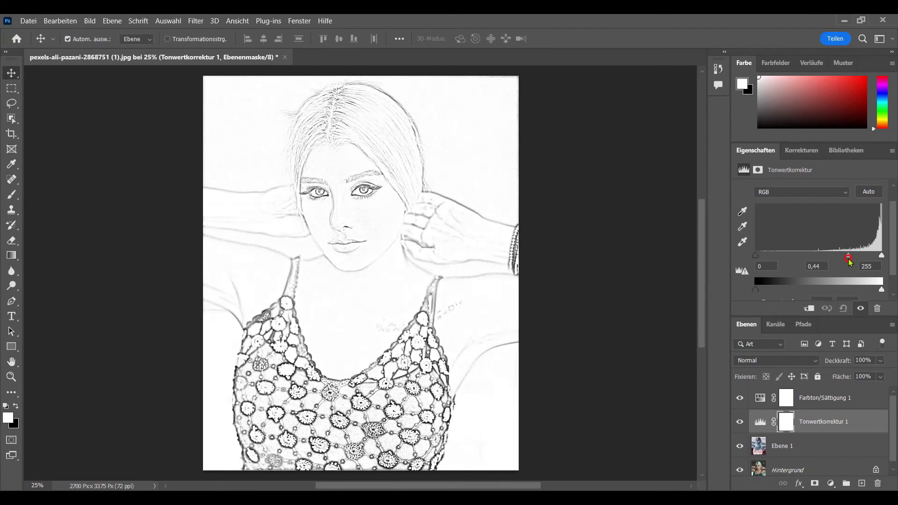
mouse_move(841, 260)
left_mouse_down()
mouse_move(820, 260)
mouse_move(846, 260)
left_mouse_up()
scroll(369, 190, "up", 5)
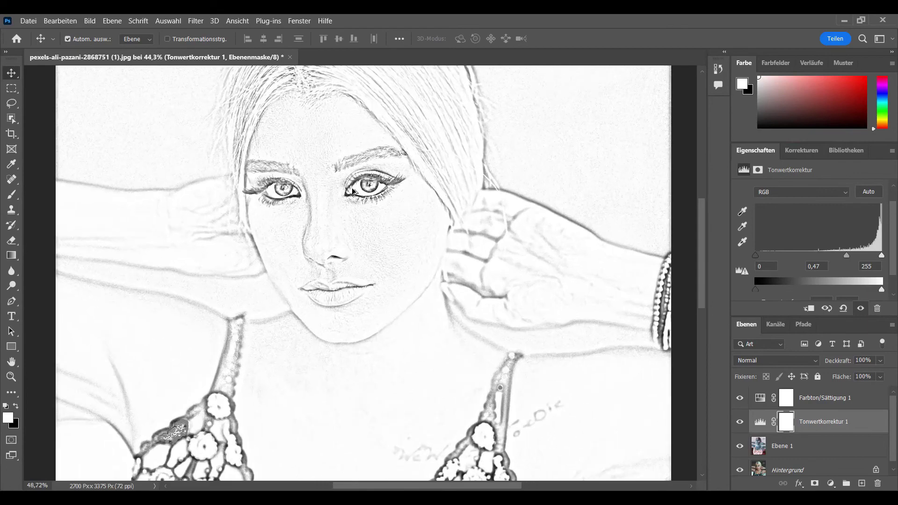
scroll(419, 204, "up", 1)
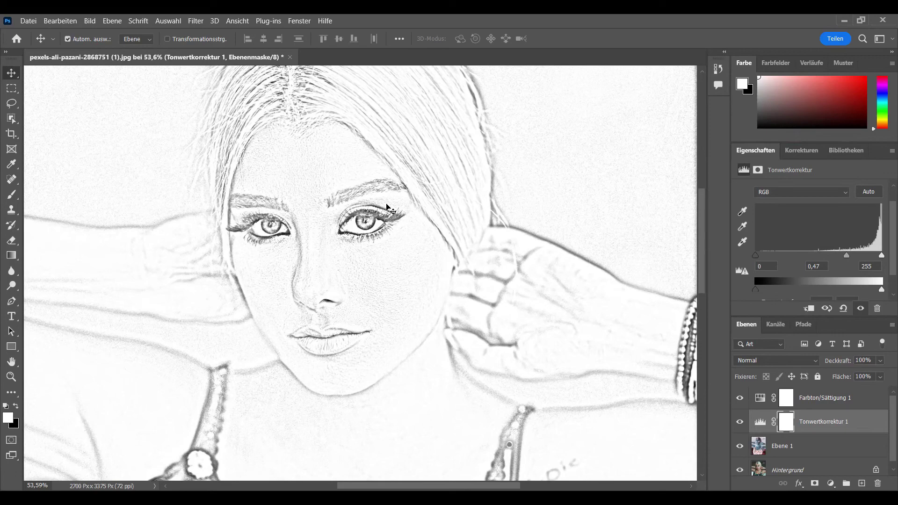
scroll(389, 207, "down", 1)
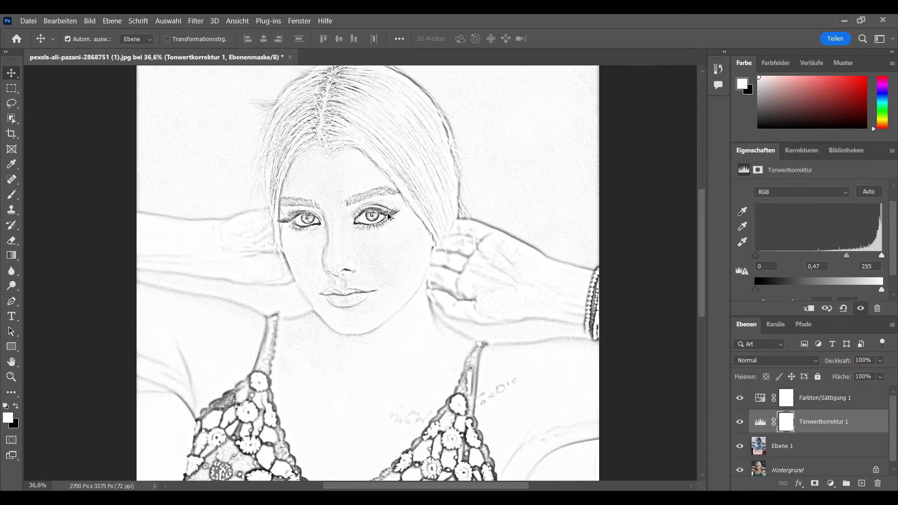
scroll(390, 208, "down", 1)
scroll(394, 224, "down", 1)
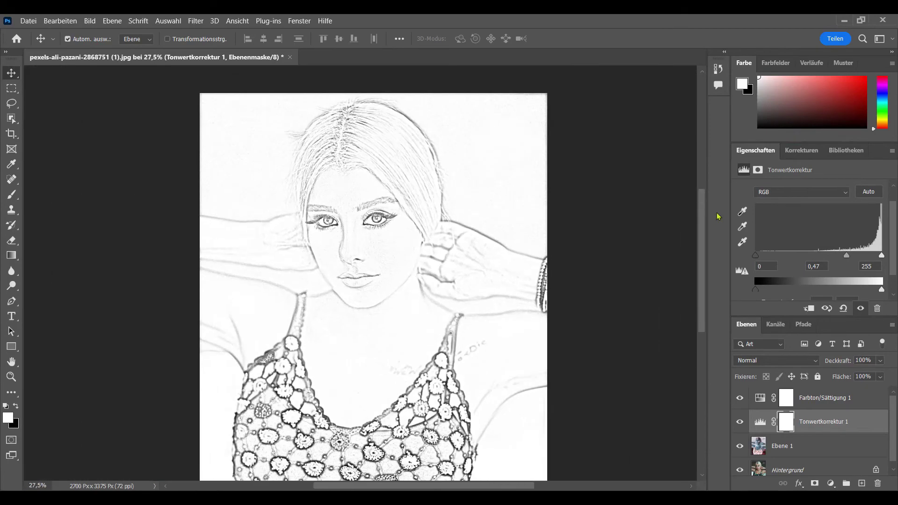
scroll(675, 262, "up", 1)
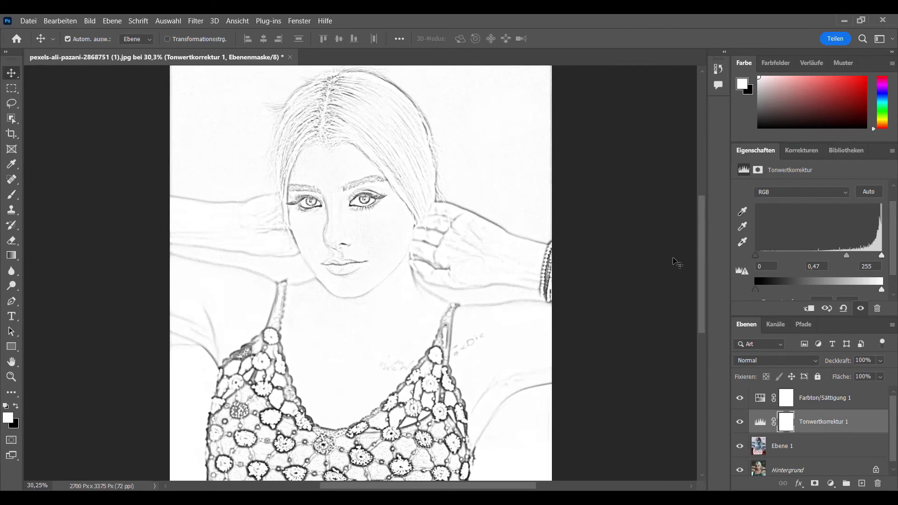